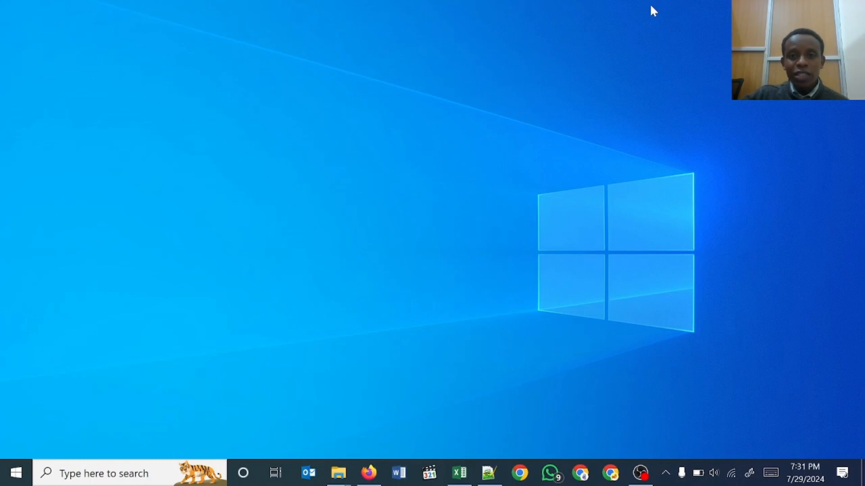
- Switch to the Book1 workbook in Excel and examine the Fruit/Amount table, the Fruit/Type/Amount table and the fruit selector in D3
left_click(458, 482)
key("Down")
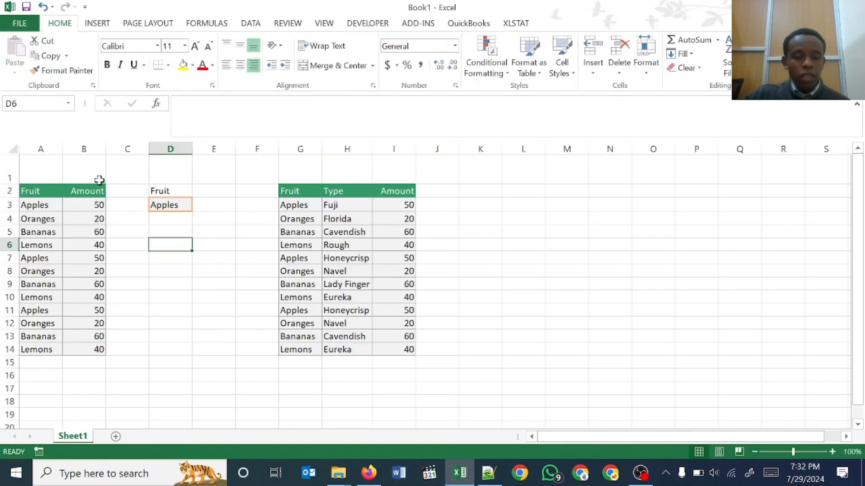
left_click_drag(83, 148, 38, 143)
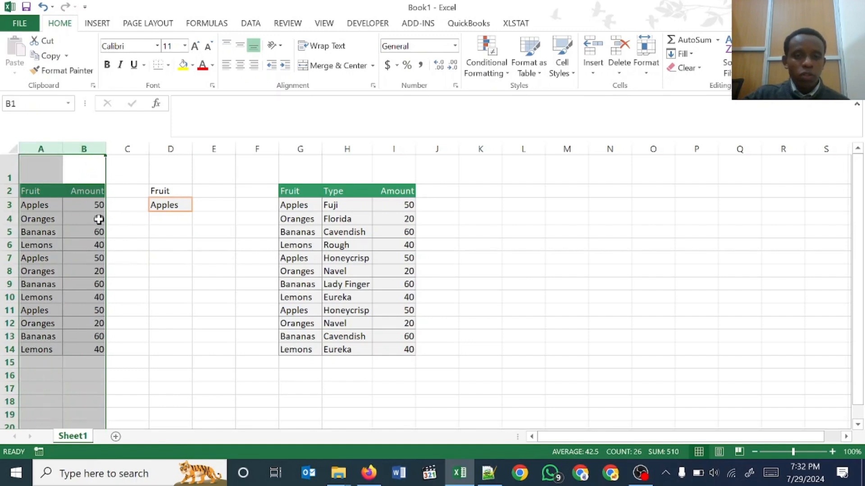
left_click_drag(285, 150, 408, 167)
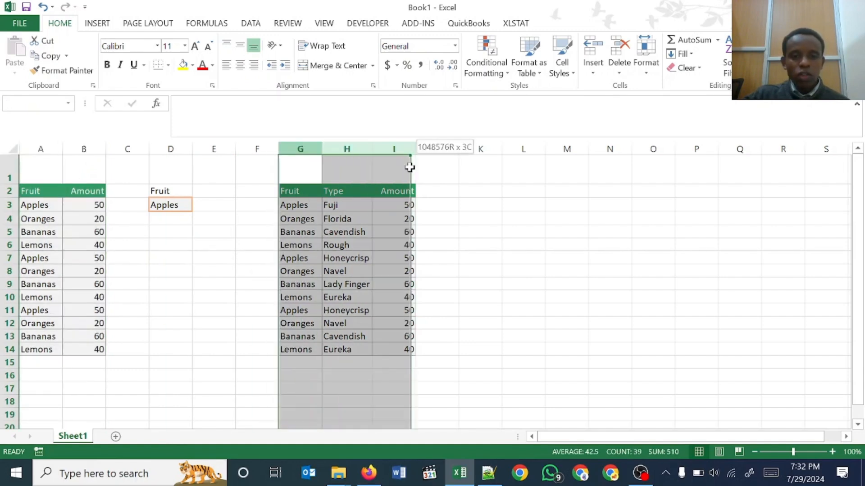
left_click_drag(103, 149, 15, 145)
left_click(186, 195)
left_click(185, 202)
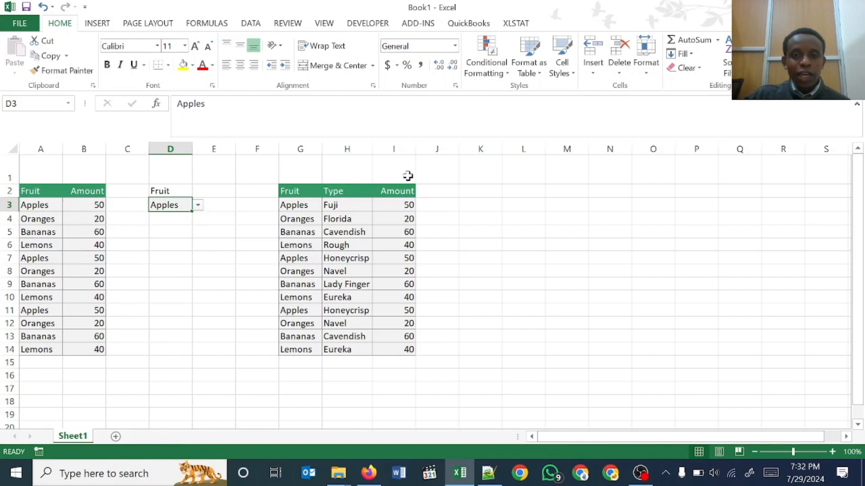
left_click_drag(393, 147, 295, 121)
left_click(440, 195)
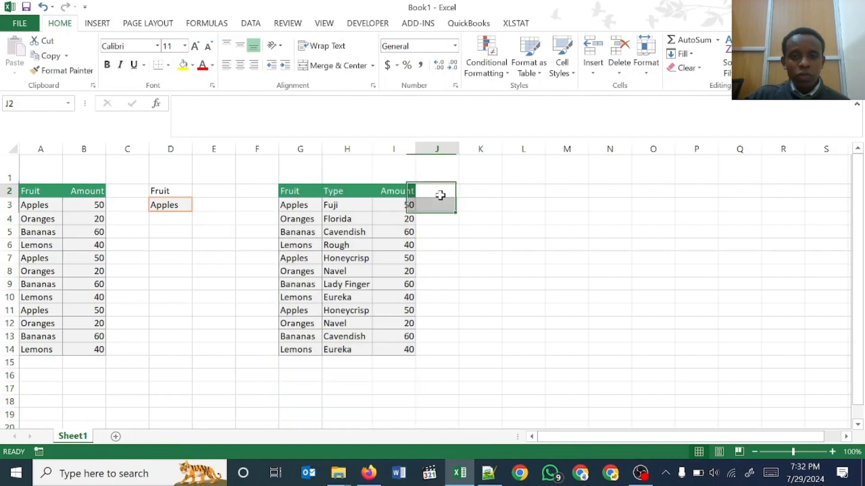
- Enter the heading Fruit in cell K2, beside the Fruit/Type/Amount table
left_click(469, 203)
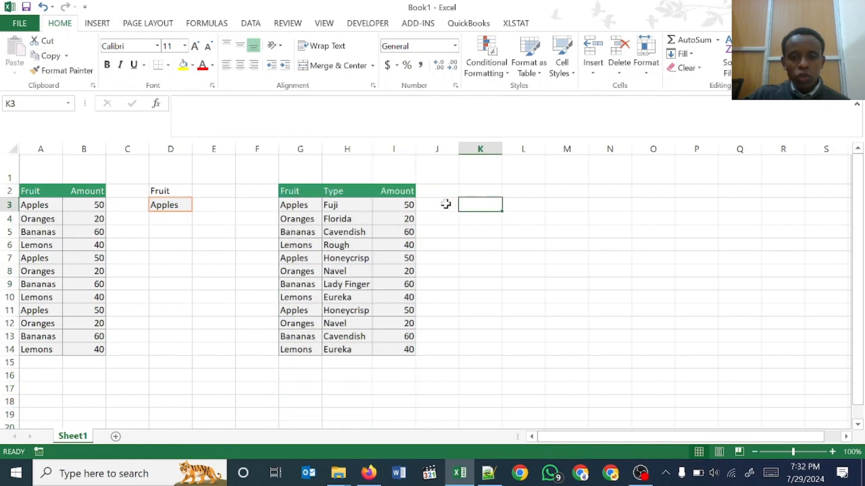
left_click(484, 192)
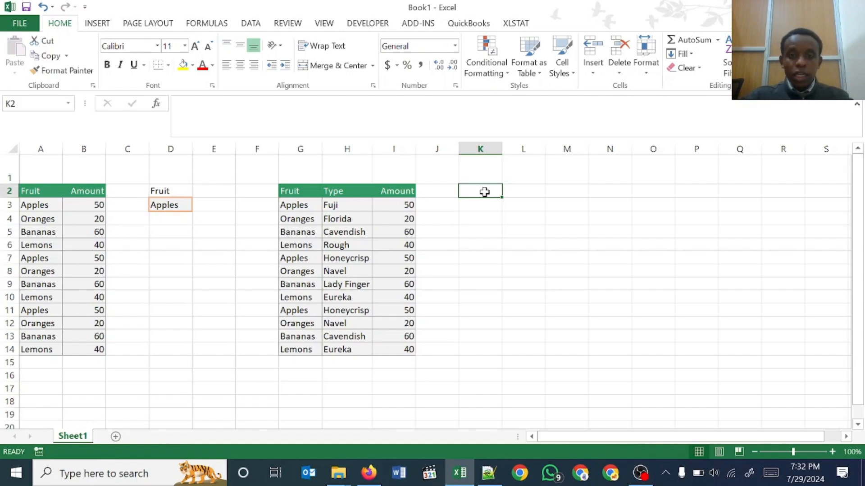
type("F")
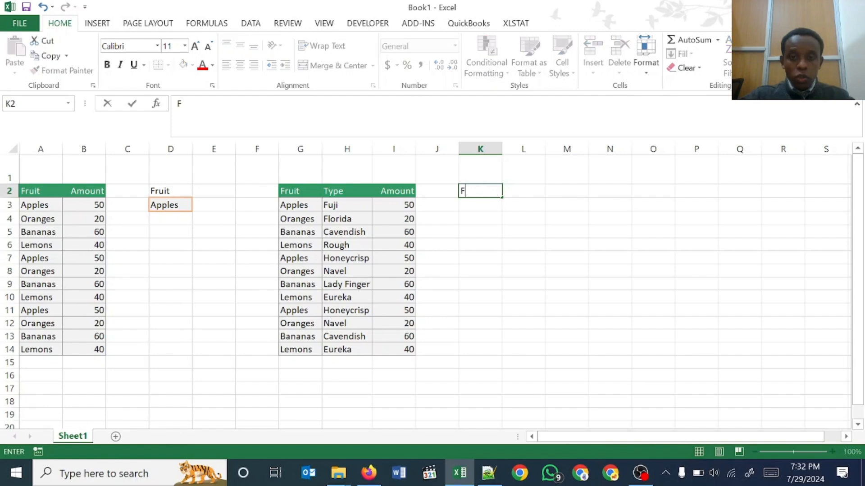
type("ruit")
key("Return")
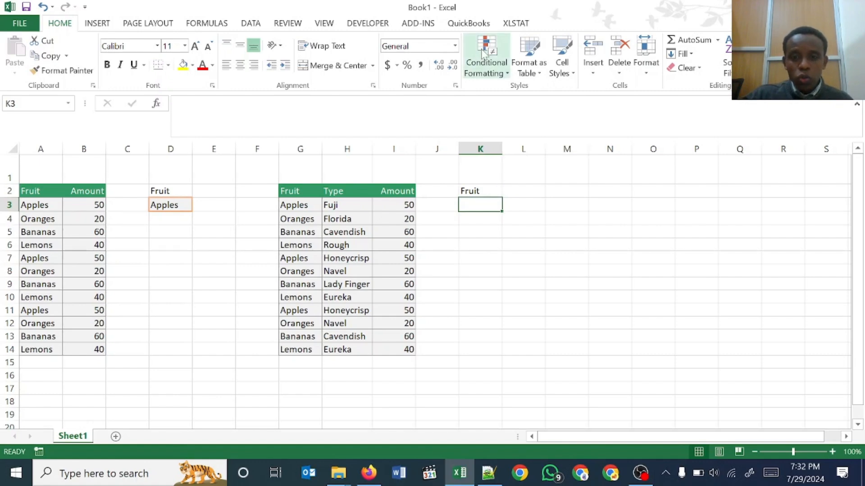
- Open Data Validation for cell K3 and set the allowed criteria to List
left_click(251, 25)
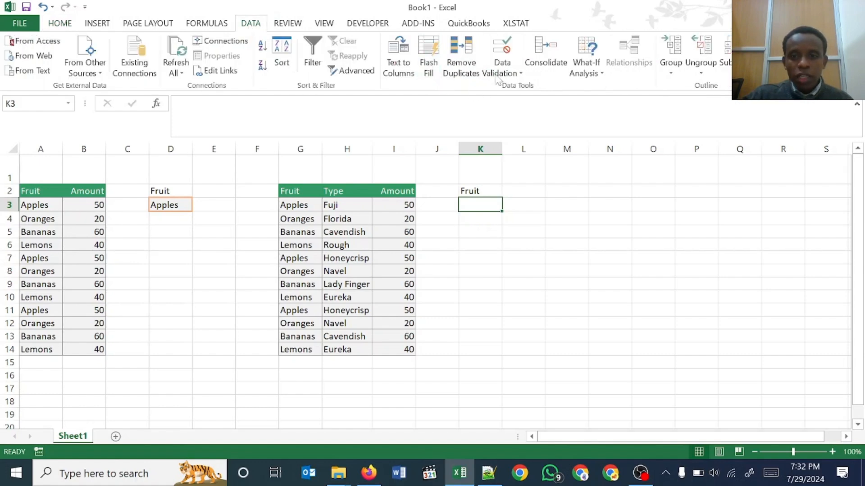
left_click(508, 72)
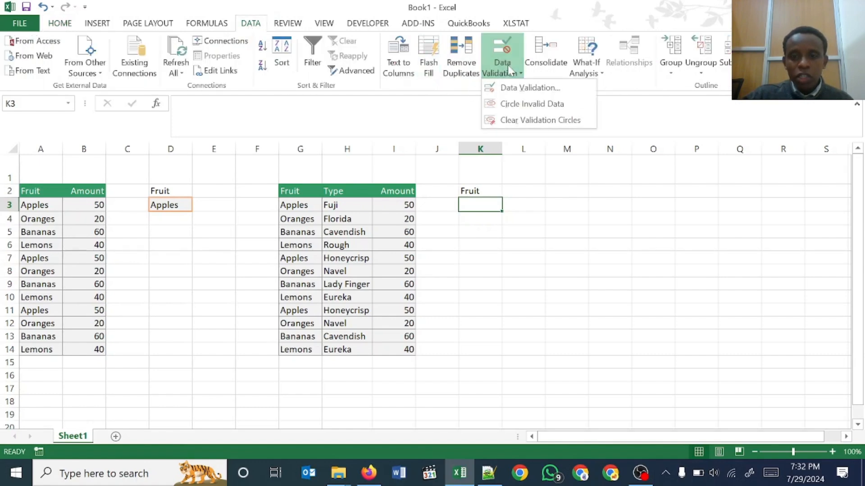
left_click(512, 89)
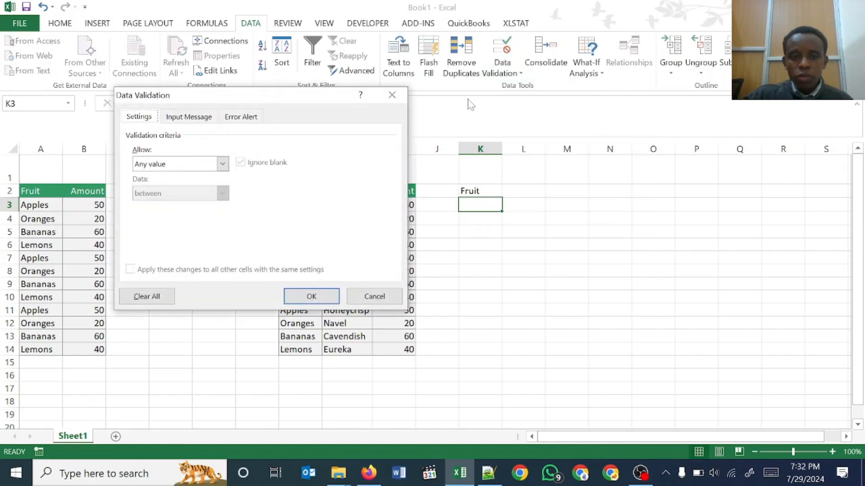
left_click_drag(304, 104, 706, 120)
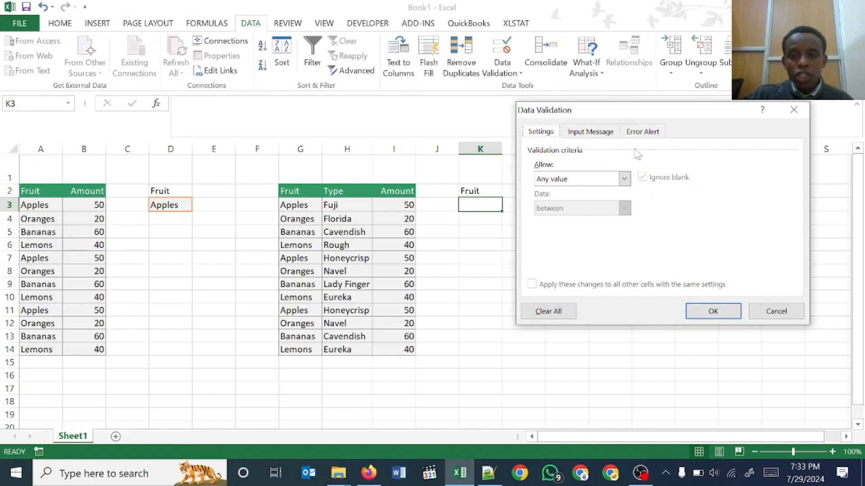
left_click(626, 180)
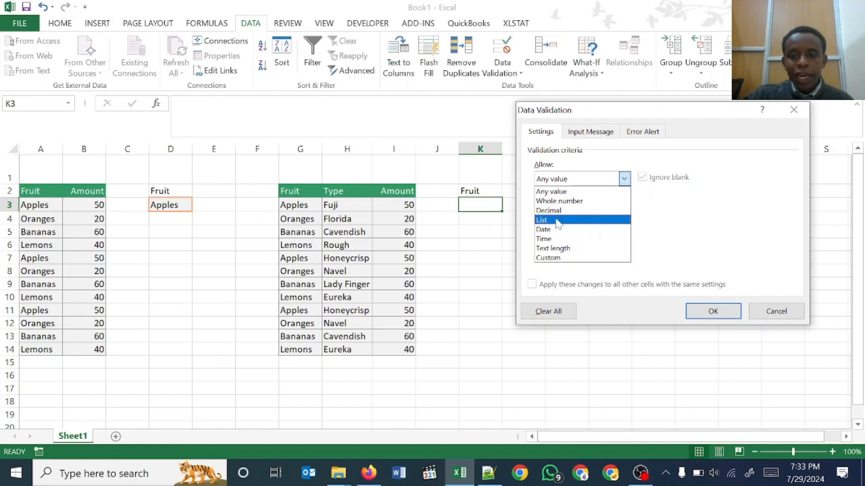
left_click(588, 228)
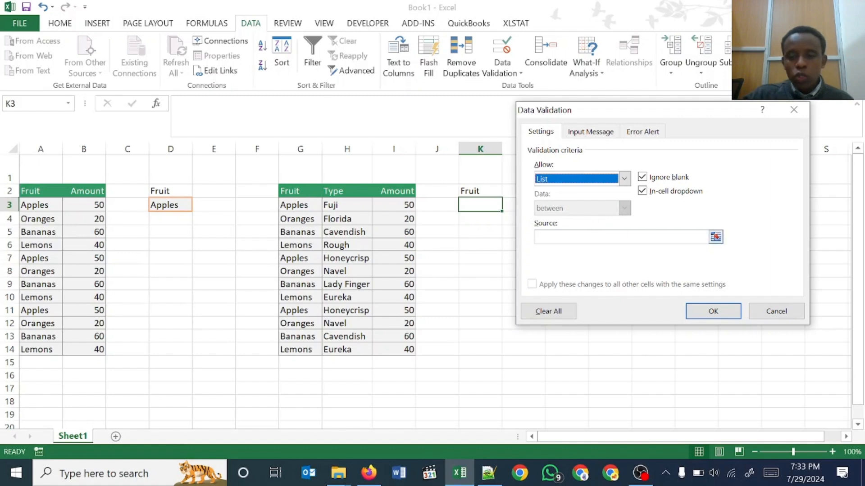
- Set the validation list source to the fruit names in =$G$3:$G$14 and apply it to K3
left_click(716, 236)
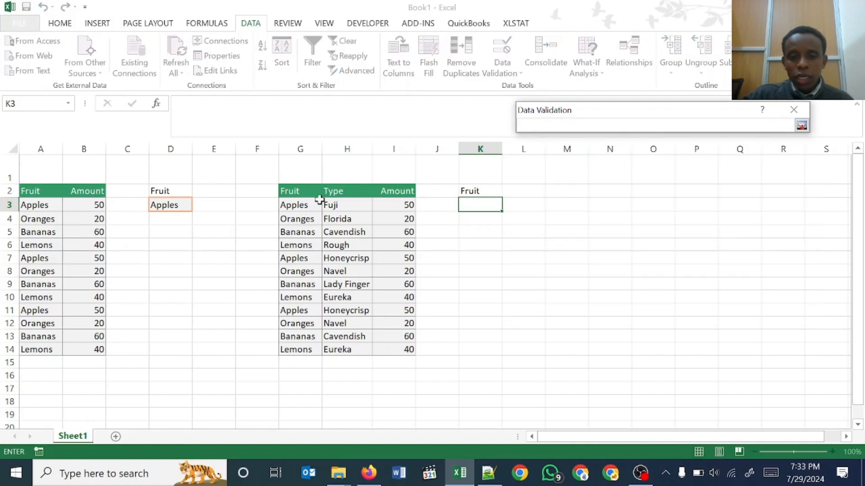
left_click_drag(302, 202, 290, 345)
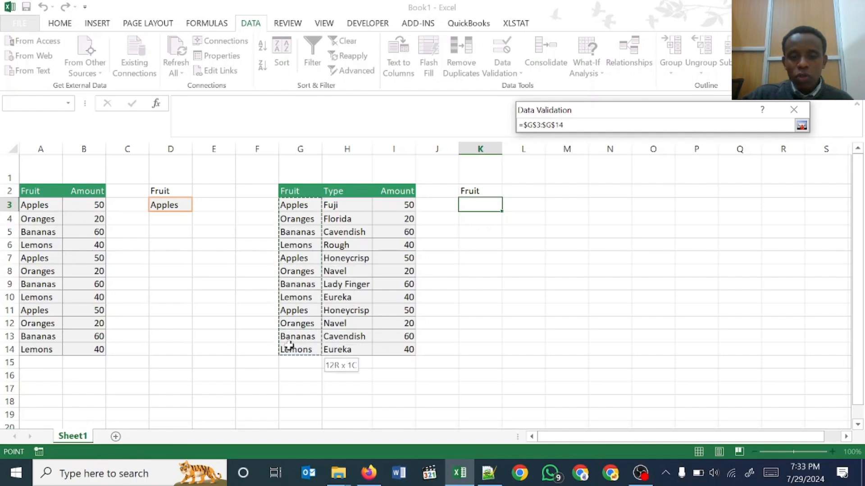
left_click_drag(289, 346, 289, 346)
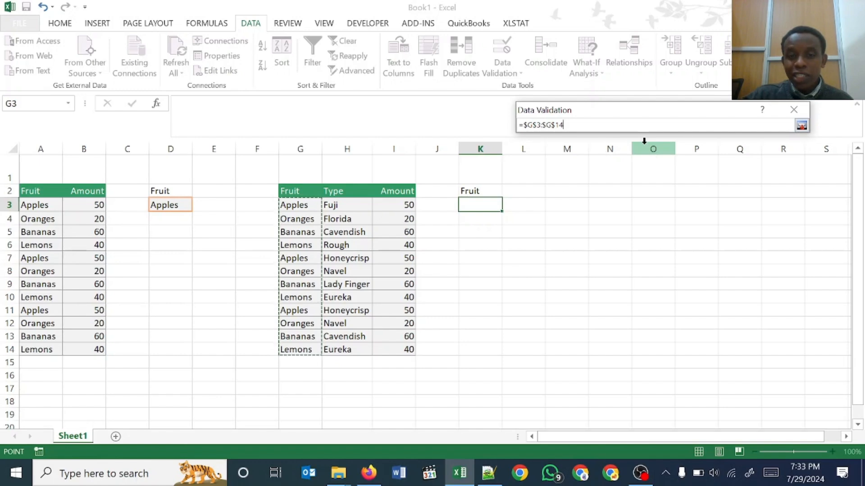
left_click(802, 125)
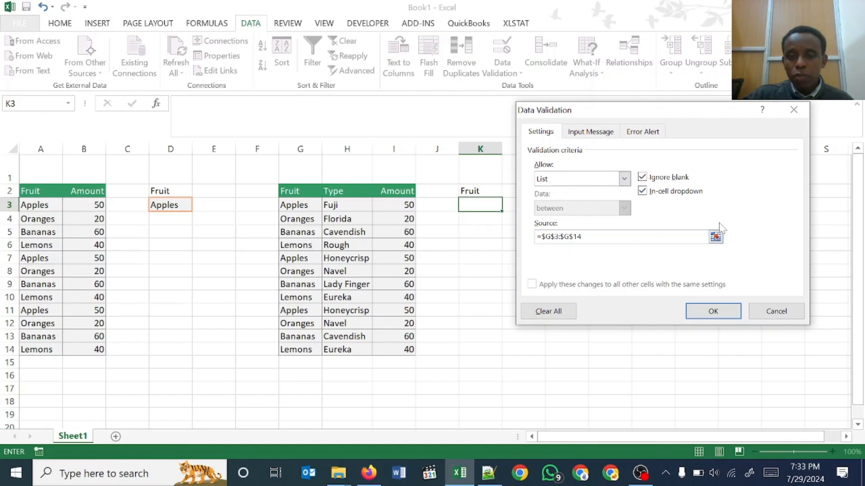
left_click(714, 315)
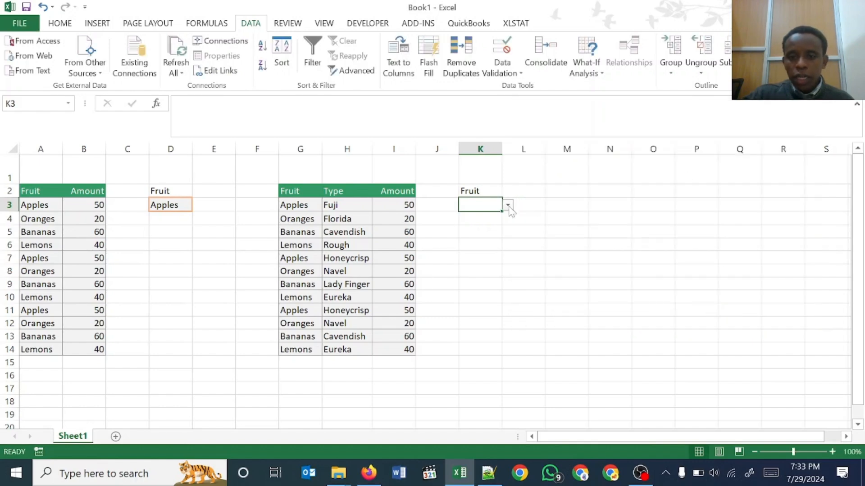
- Examine the fruit choices offered by the drop-down list in K3
left_click(508, 206)
mouse_move(509, 234)
left_mouse_down()
mouse_move(511, 257)
mouse_move(512, 239)
left_mouse_up()
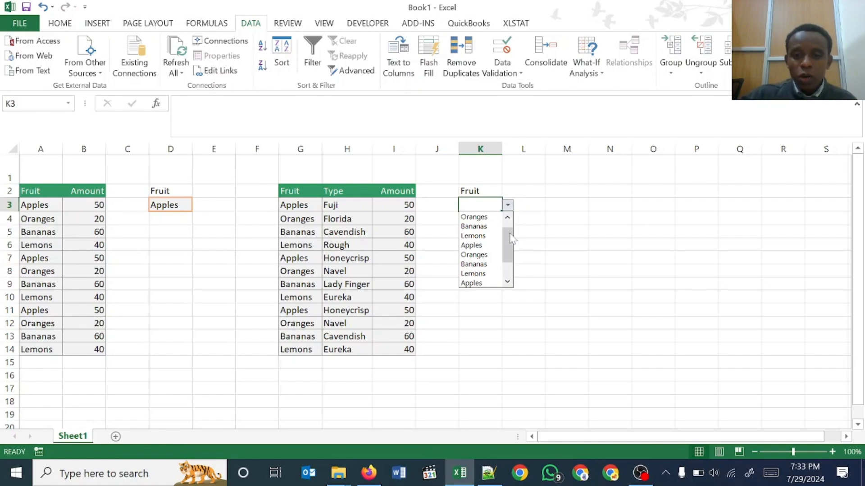
left_click(527, 215)
- Begin an IF formula in L3 with K3 as the logical test and "Expensive" as the value if true
left_click(521, 205)
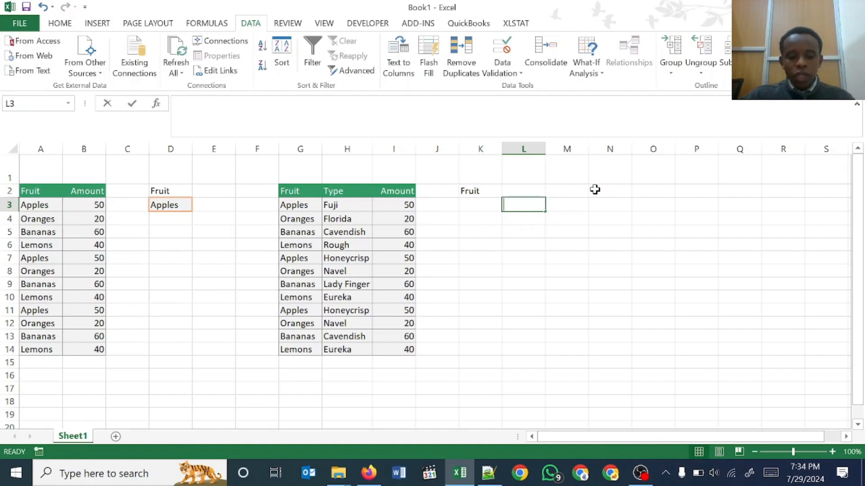
type("=if")
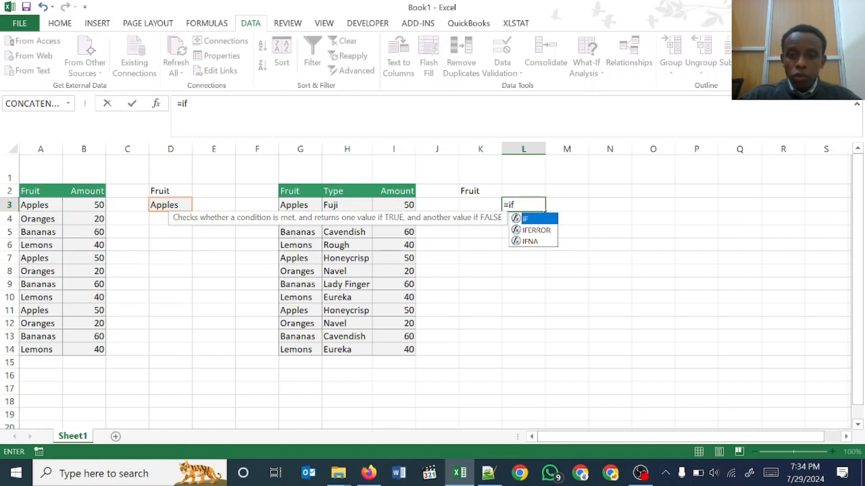
double_click(532, 220)
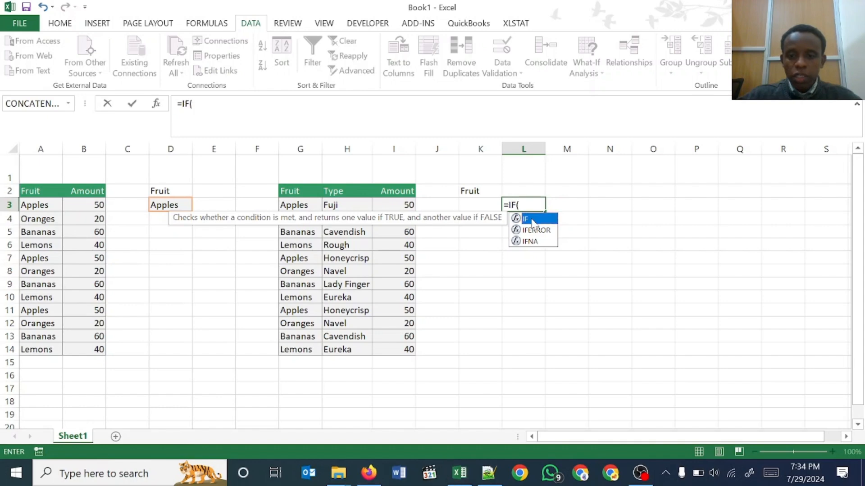
left_click(482, 204)
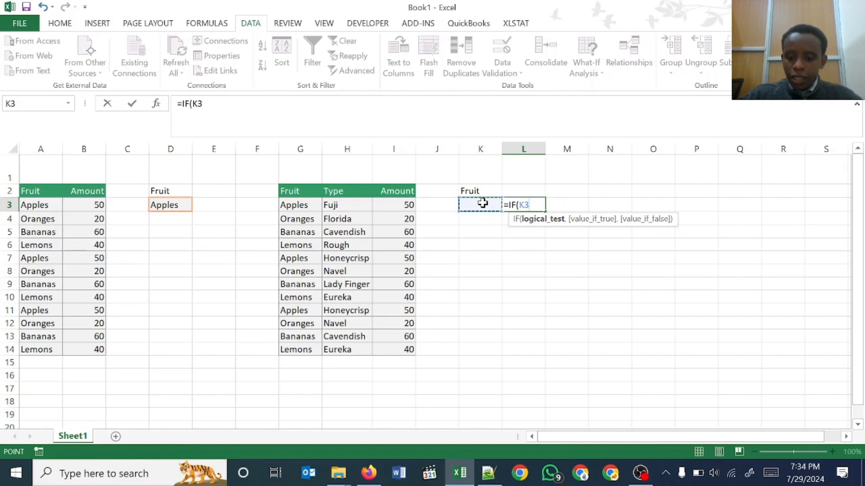
type(",")
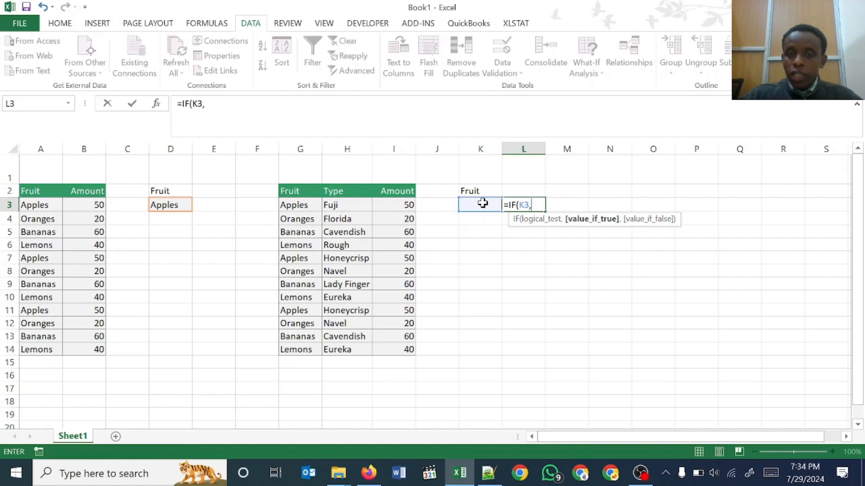
type("\"E")
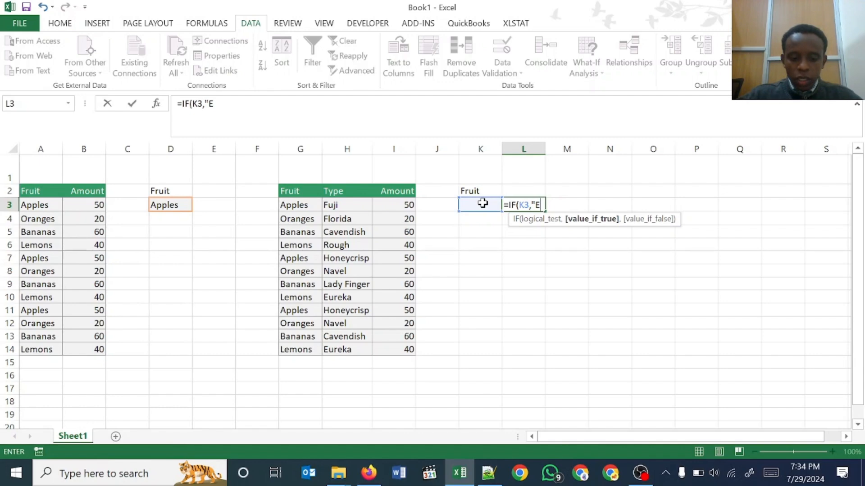
type("xpensive")
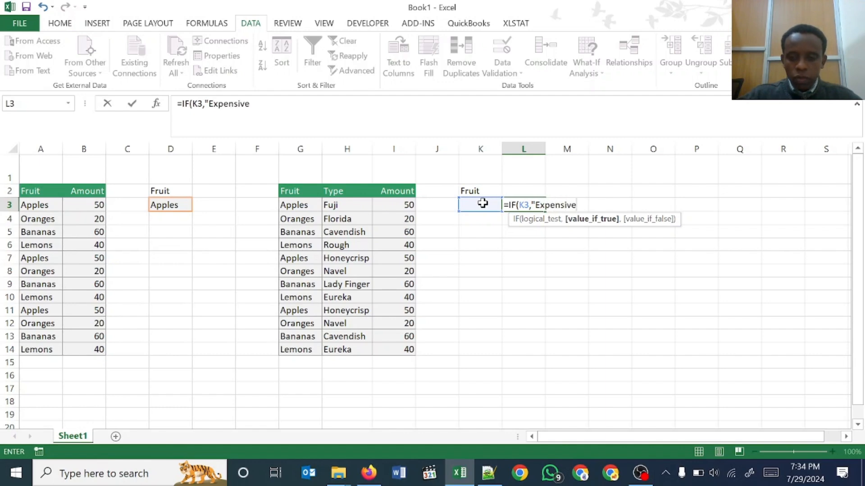
type("\"")
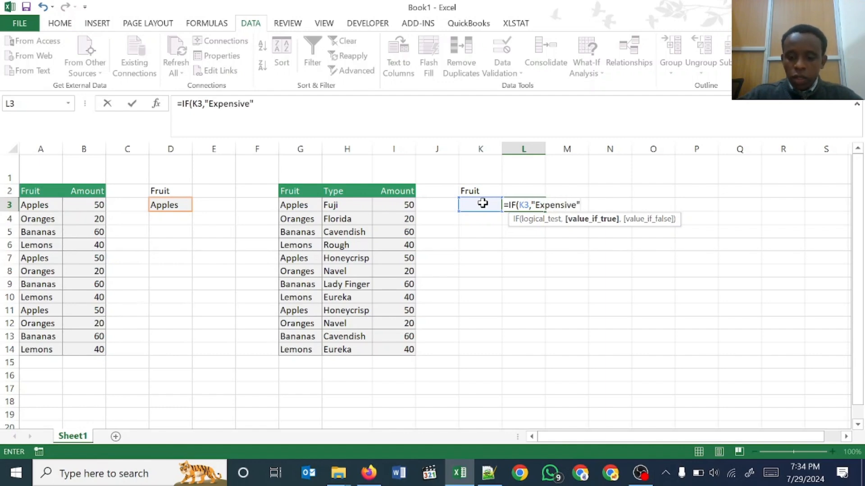
type(",")
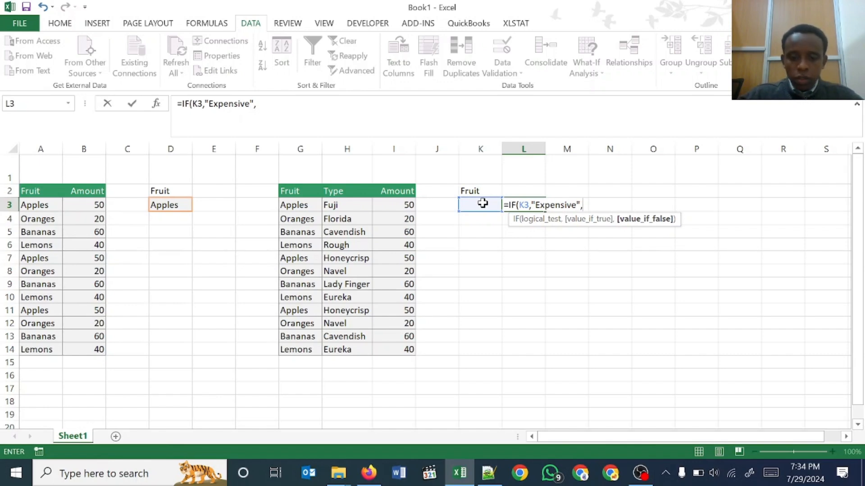
- Complete the IF formula in L3 with "Least Expensive" as the value if false
type("\"L")
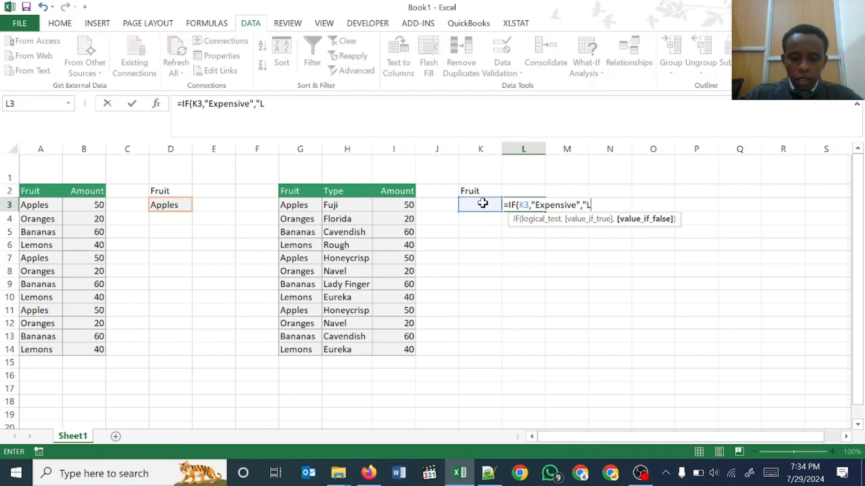
type("east E")
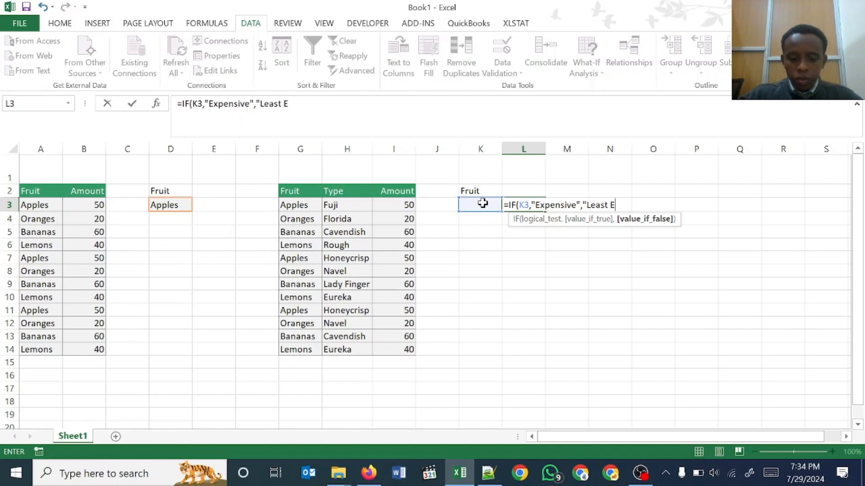
type("xpens")
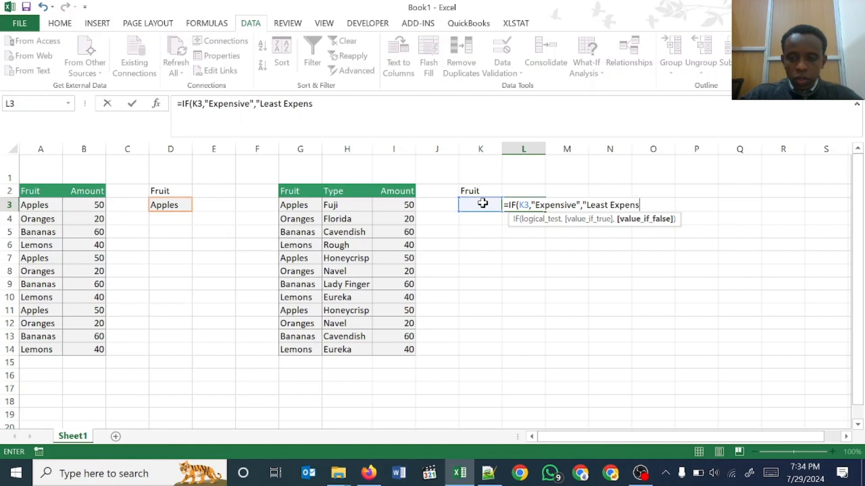
type("ice")
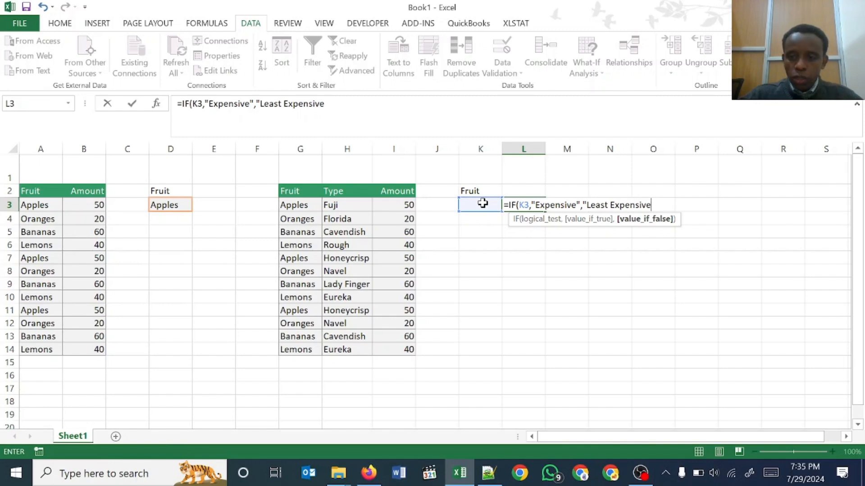
type("\"")
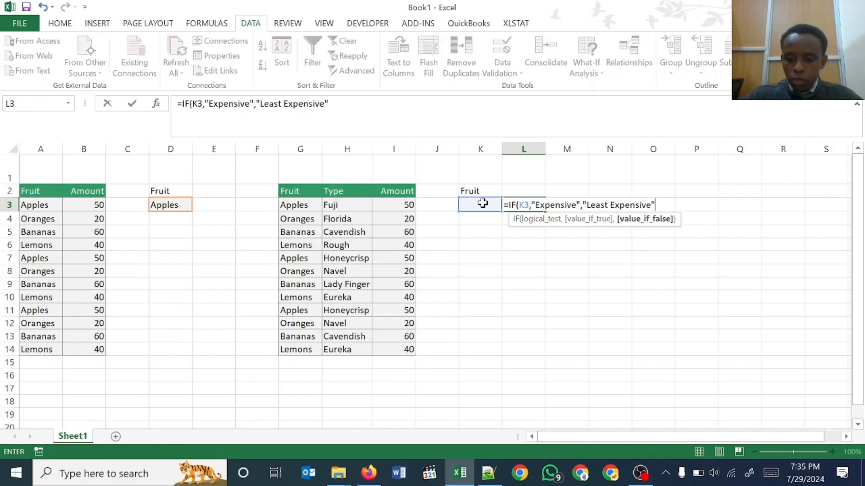
key("Return")
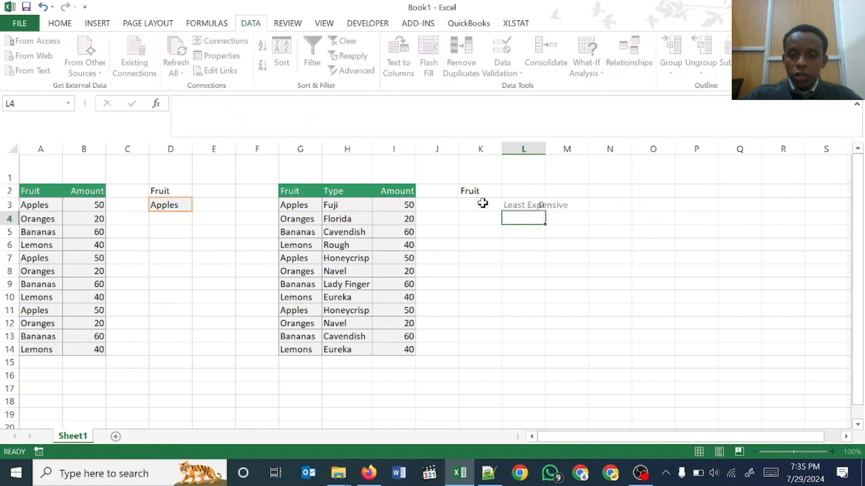
- Edit the L3 formula so its logical test reads K3="Apples", keeping both result texts
key("Up")
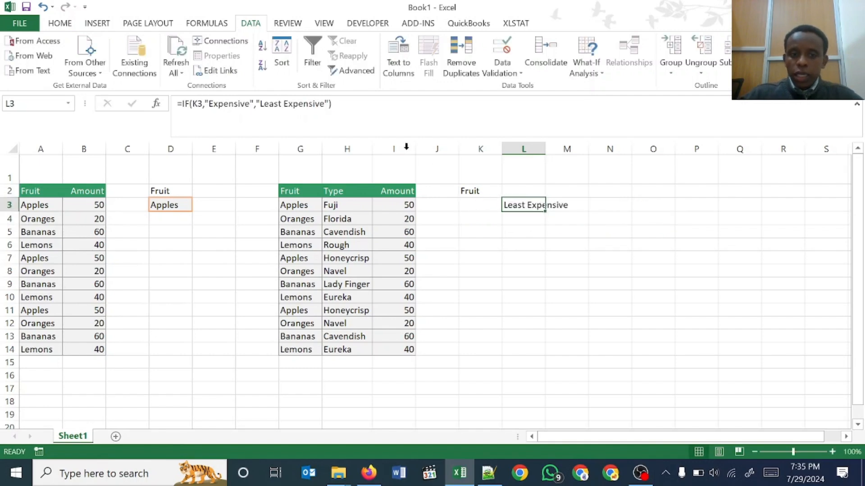
key("F2")
key("Left")
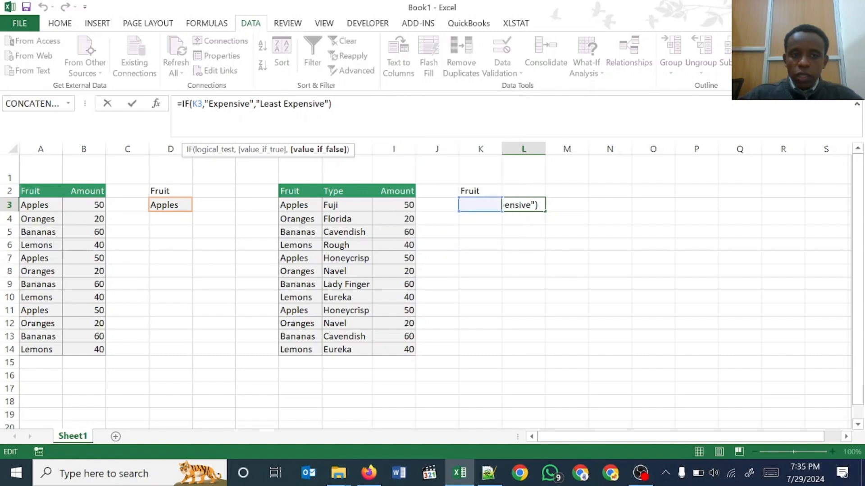
left_click(203, 104)
type("=")
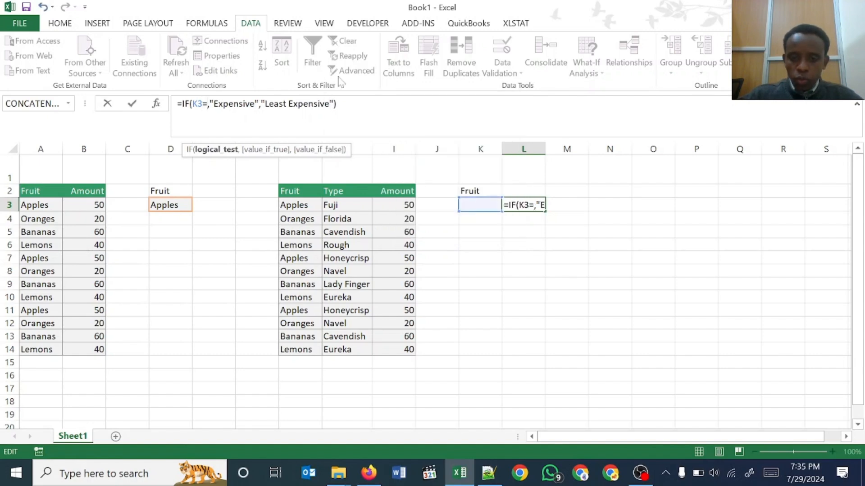
type("\"Apples\"")
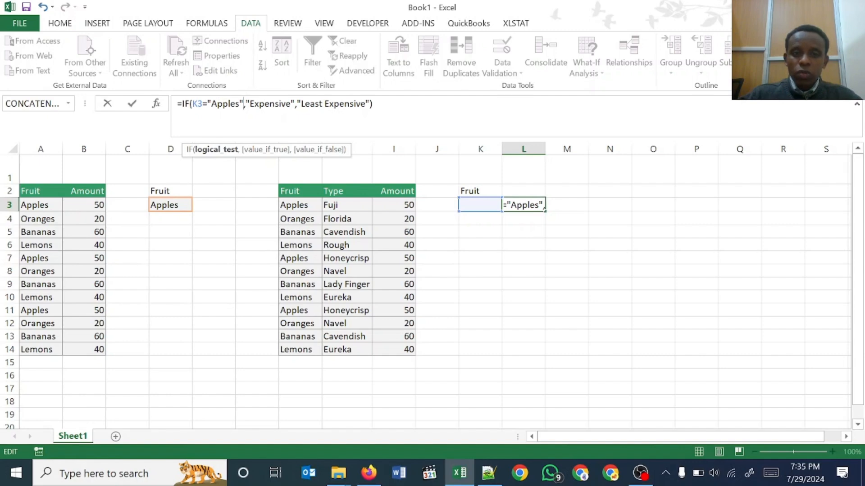
left_click_drag(246, 104, 365, 103)
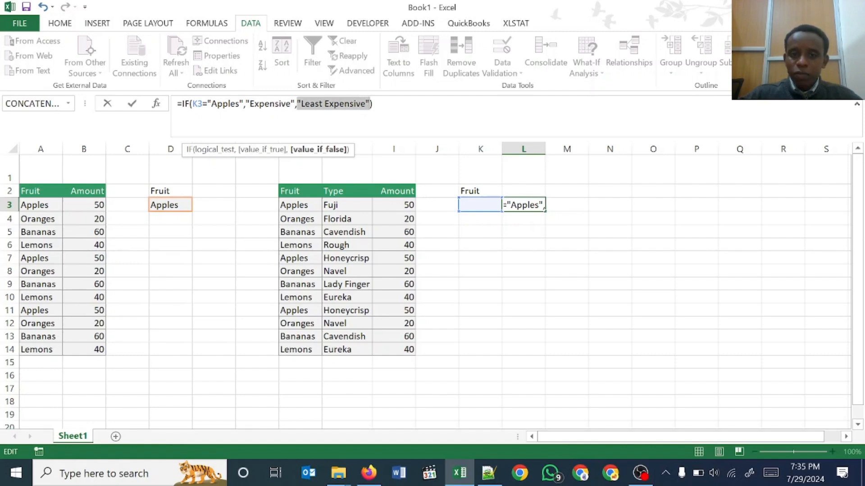
key("Return")
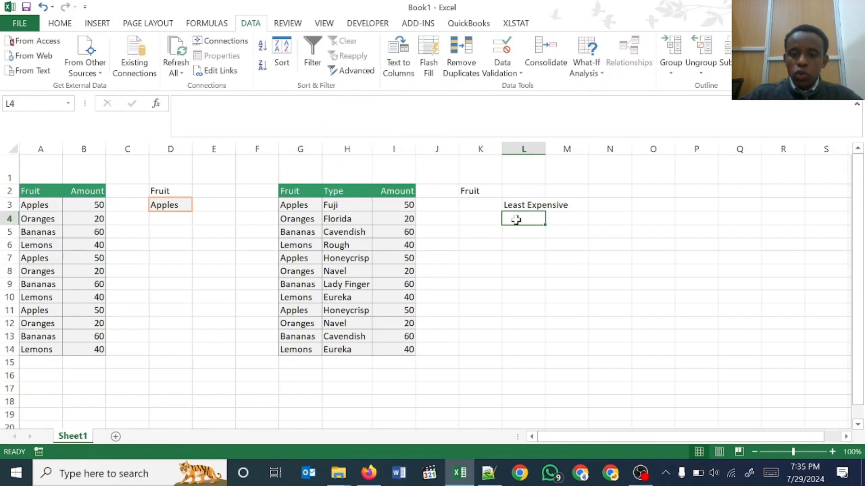
- Autofit the width of column L to the text in L3
left_click(524, 204)
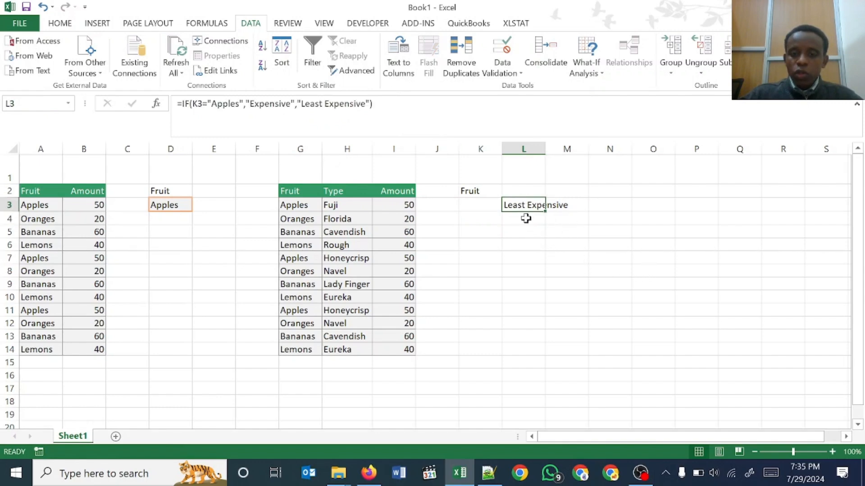
left_click(481, 207)
left_click(540, 204)
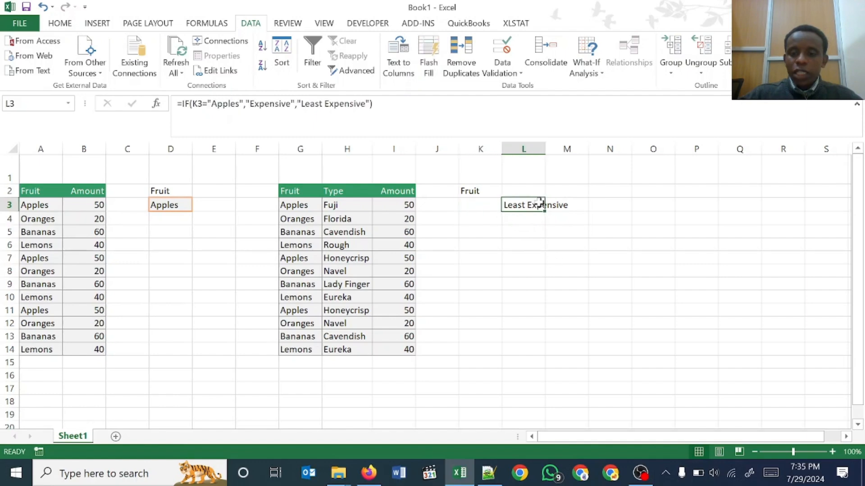
double_click(545, 149)
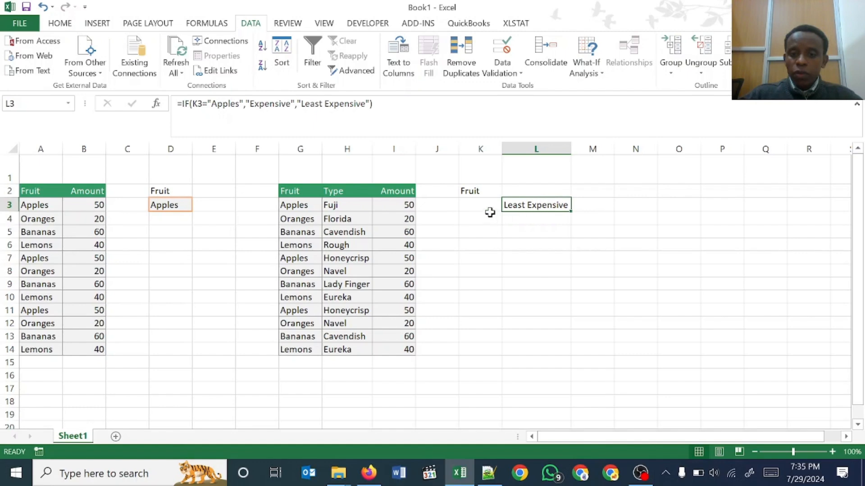
- Choose Apples from the K3 drop-down list and check the label in L3
left_click(479, 207)
left_click(508, 206)
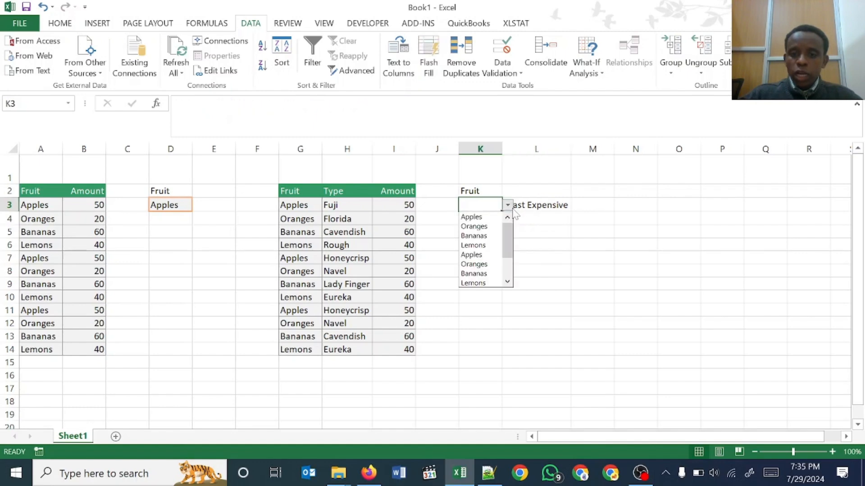
left_click(496, 221)
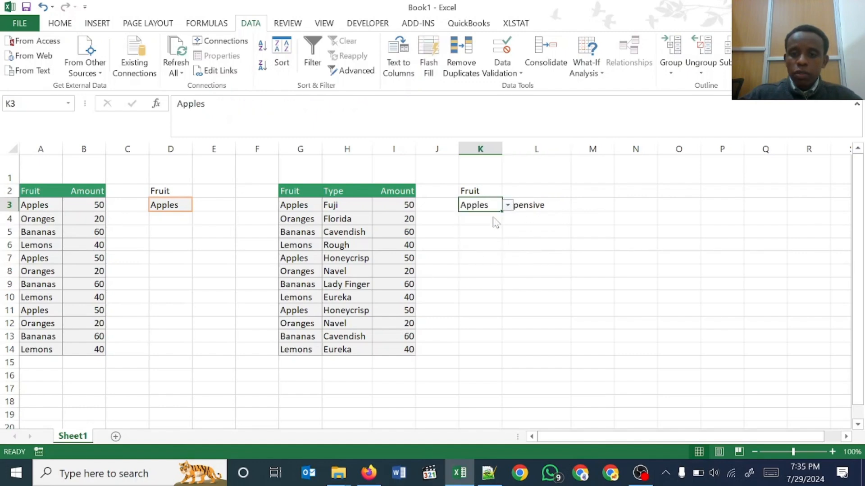
left_click(551, 227)
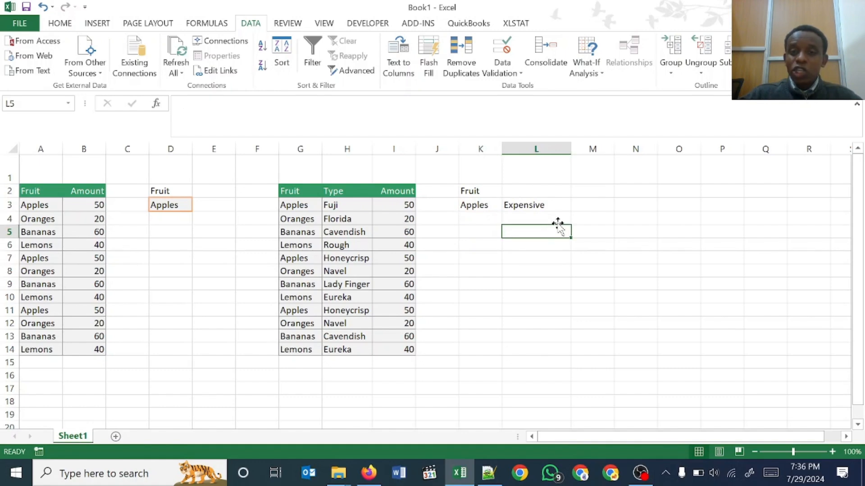
left_click(545, 201)
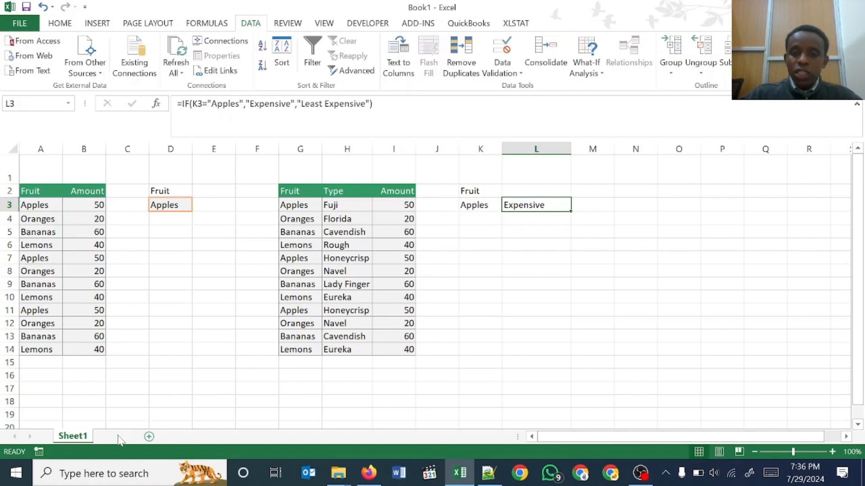
- Add a new worksheet and set the data validation criteria for its cell E4 to List
left_click(149, 436)
left_click(221, 203)
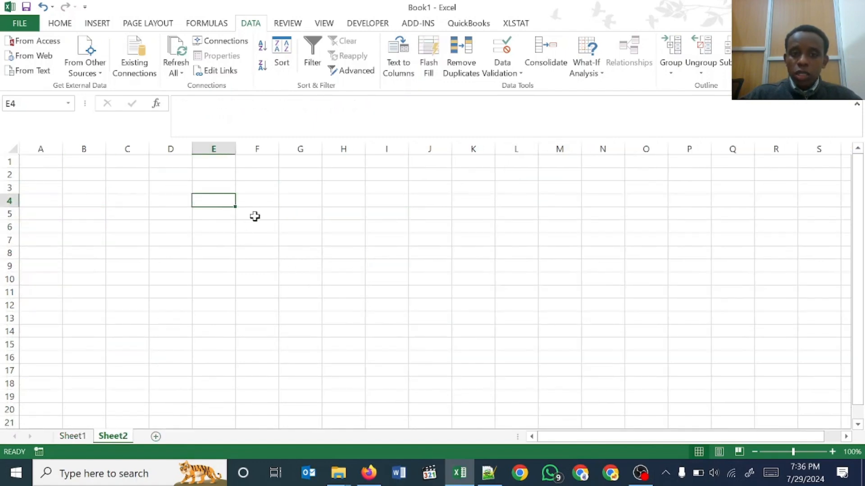
left_click(519, 73)
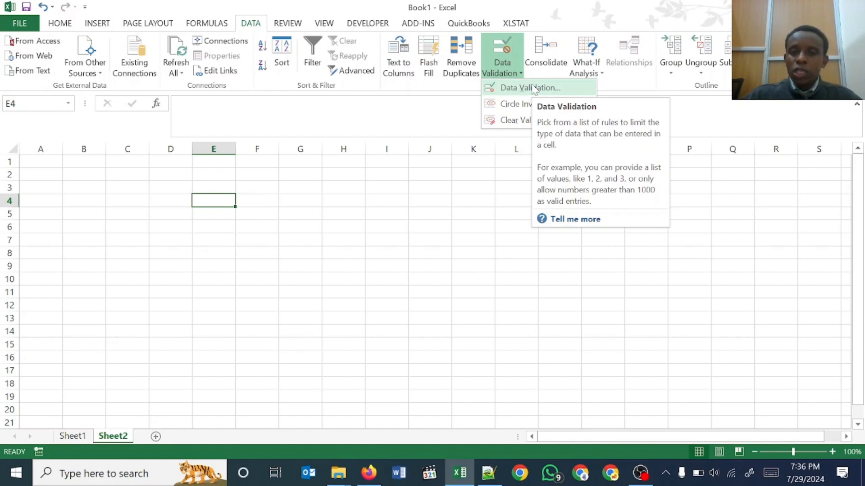
left_click(534, 88)
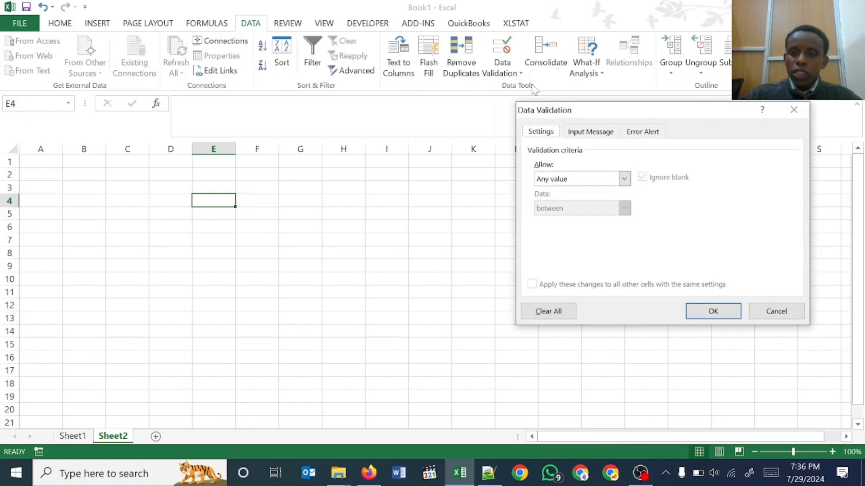
left_click(624, 180)
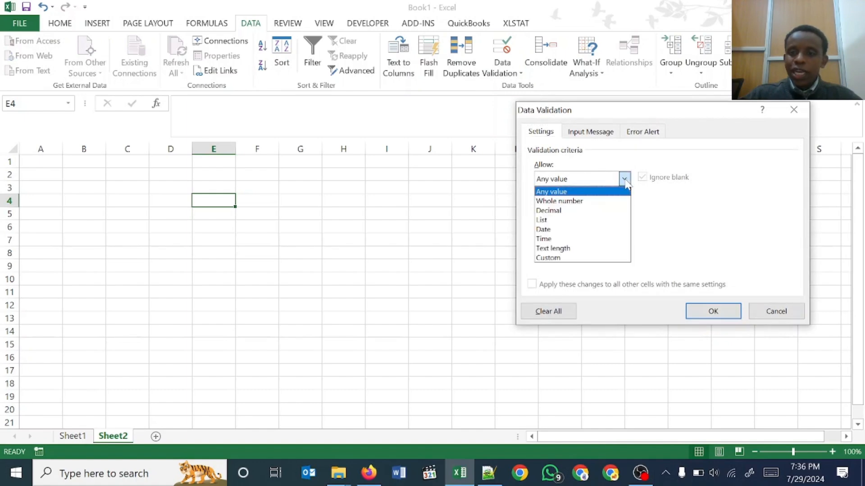
left_click(602, 220)
- Apply the list source =Sheet1!$G$3:$G$14 to cell E4 on Sheet2 and browse its drop-down choices
left_click(715, 237)
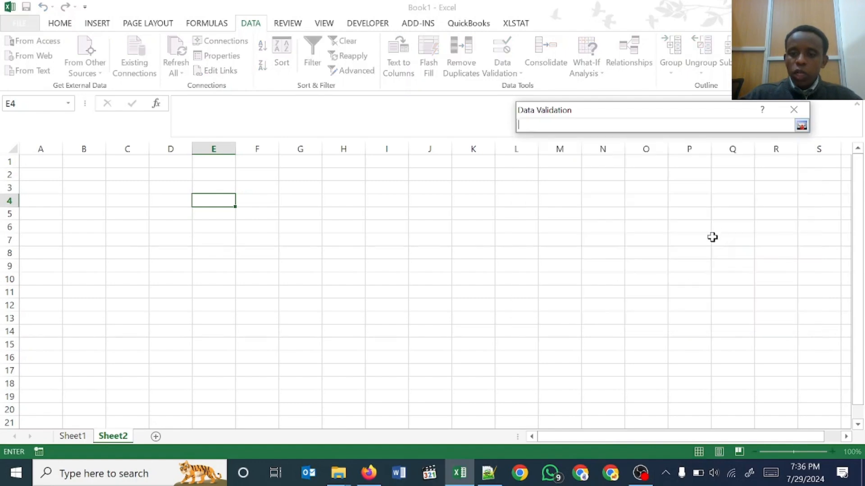
left_click(68, 437)
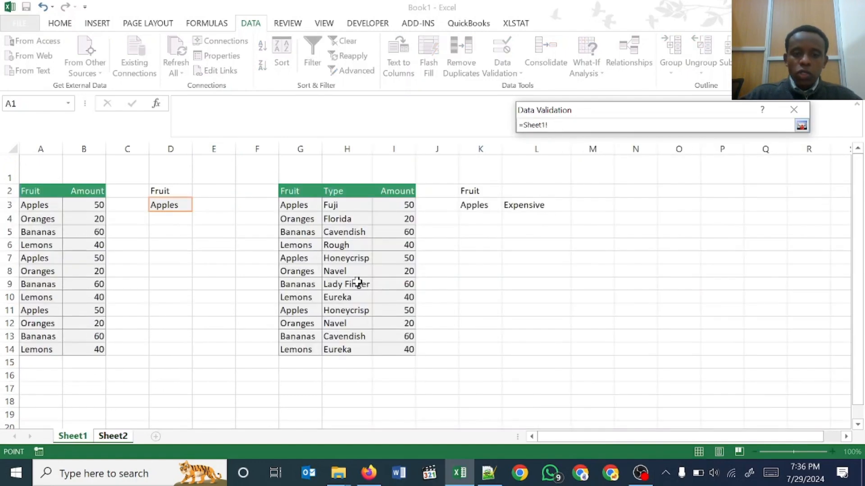
left_click_drag(296, 203, 299, 350)
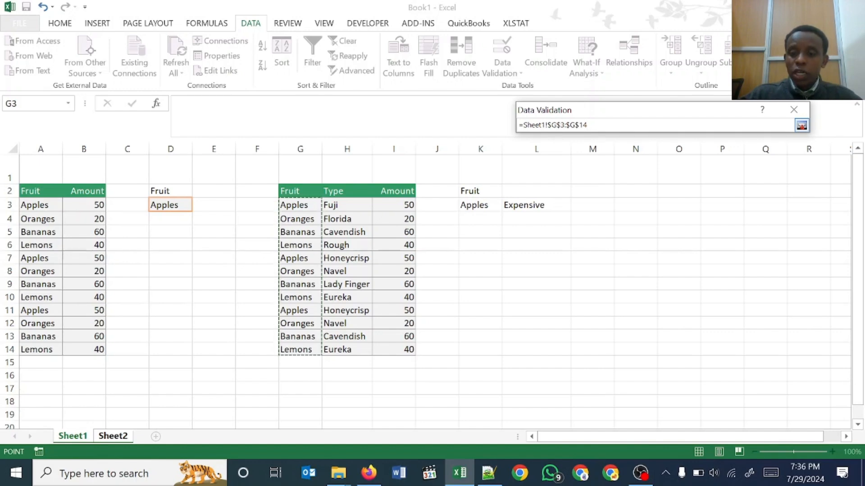
left_click_drag(523, 125, 545, 125)
left_click(548, 125)
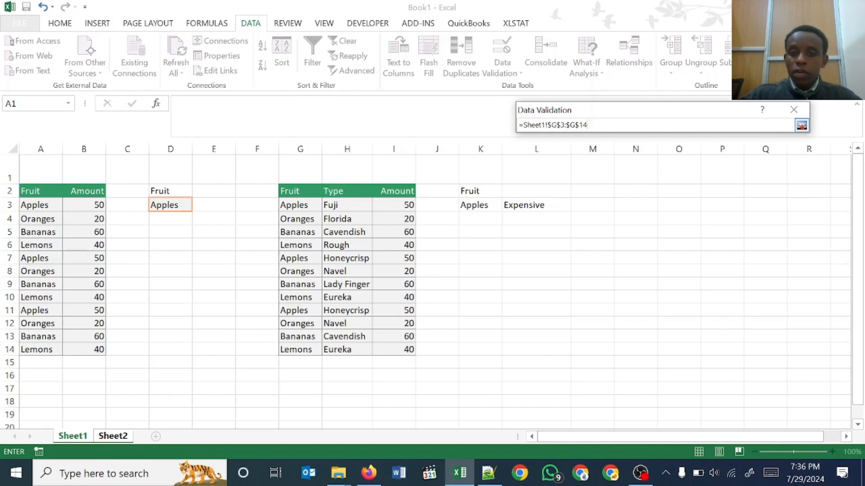
left_click(800, 126)
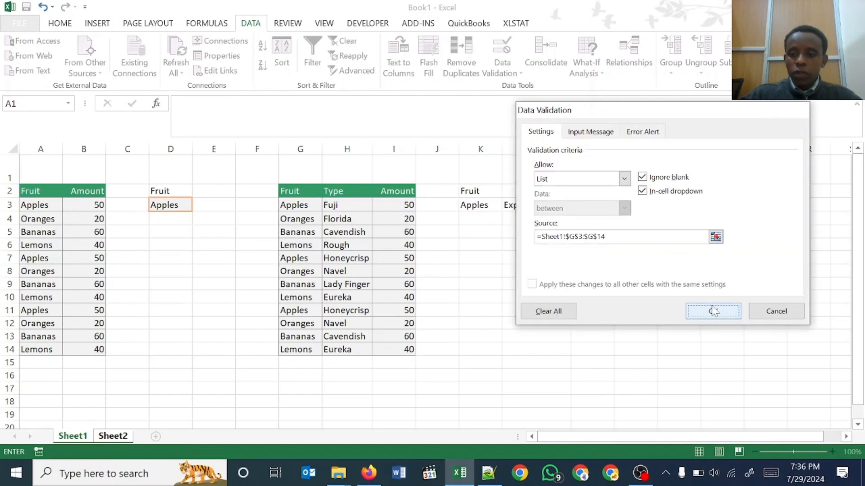
left_click(714, 311)
left_click(241, 201)
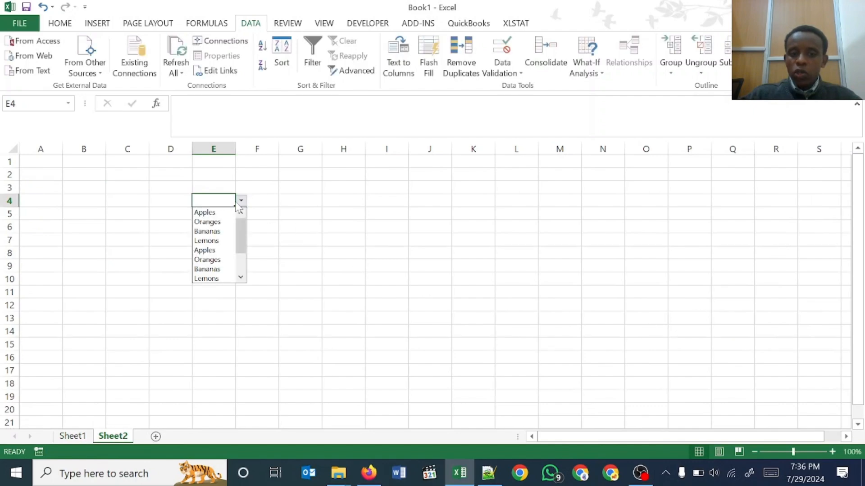
left_click_drag(247, 227, 249, 269)
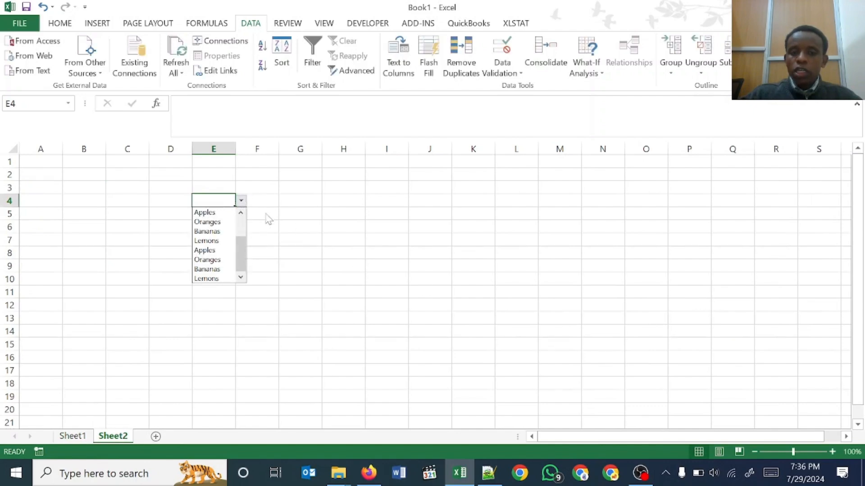